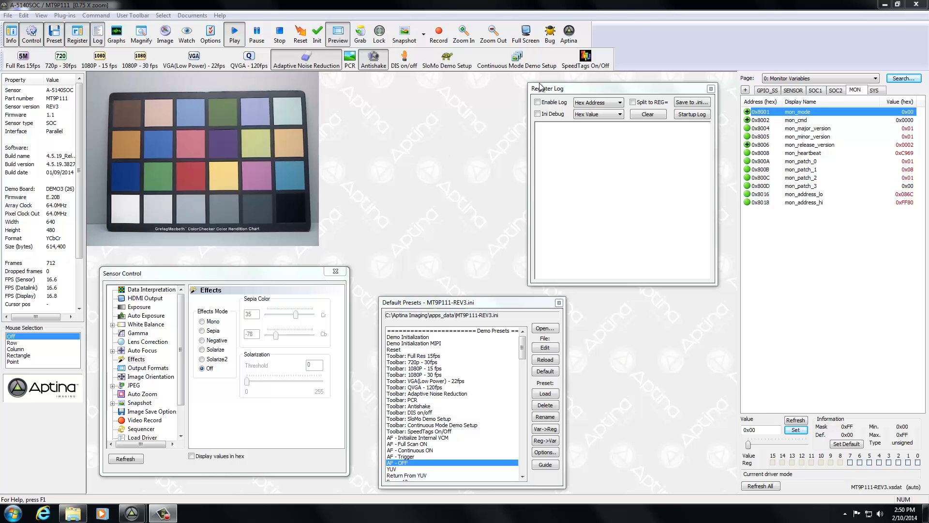
# - Start a bug report and enter "This is my bug" as the bug description
pyautogui.click(550, 36)
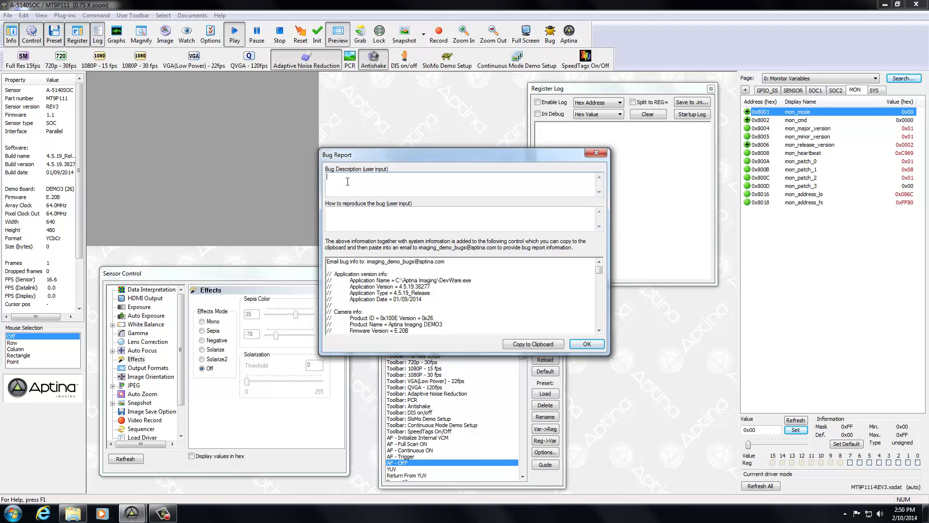
pyautogui.write('This')
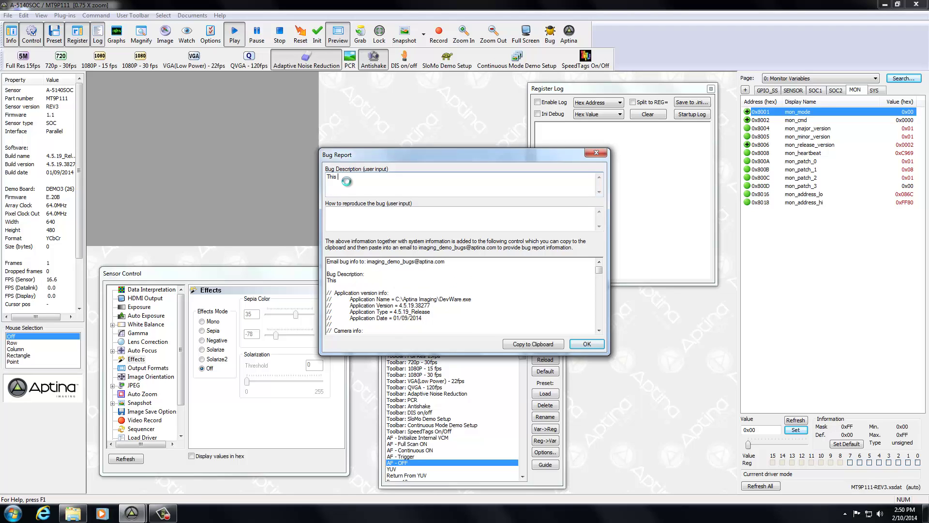
pyautogui.write(' is my bug')
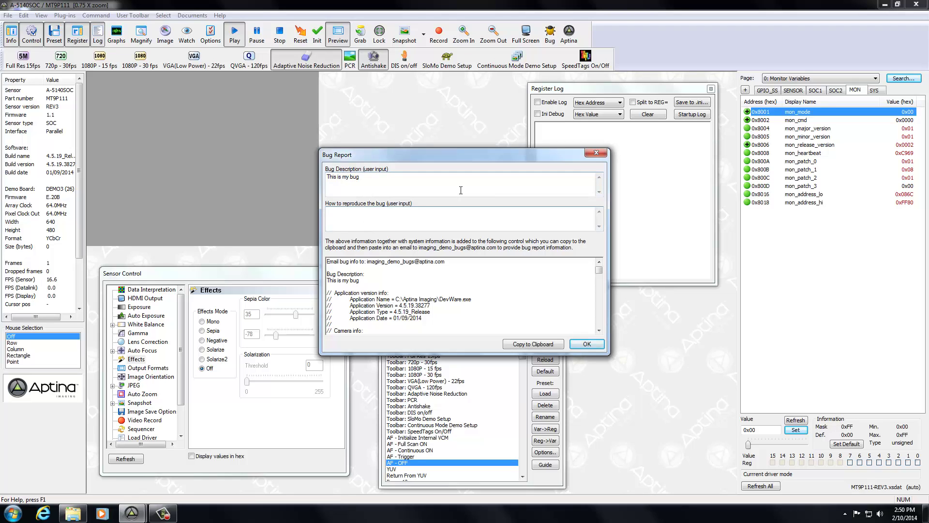
# - Fill in how to reproduce the bug with "Steps" followed by 1, 2 and 3 on separate lines
pyautogui.press('Tab')
pyautogui.write('Steps')
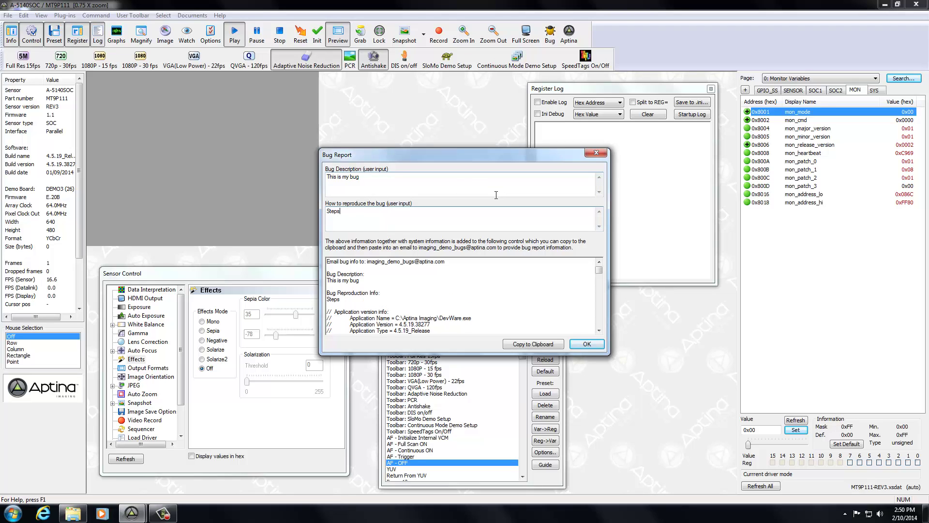
pyautogui.press('Return')
pyautogui.write('1')
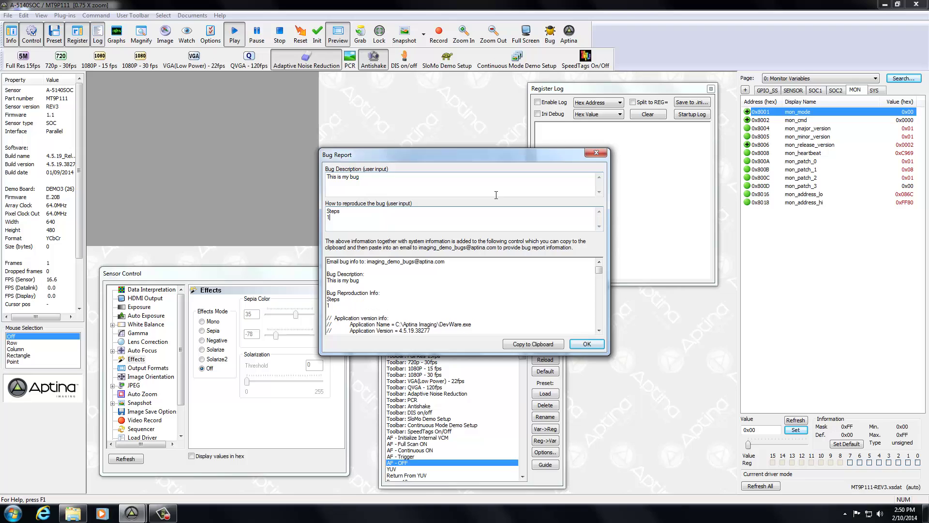
pyautogui.press('Return')
pyautogui.write('2')
pyautogui.press('Return')
pyautogui.write('3')
pyautogui.press('Return')
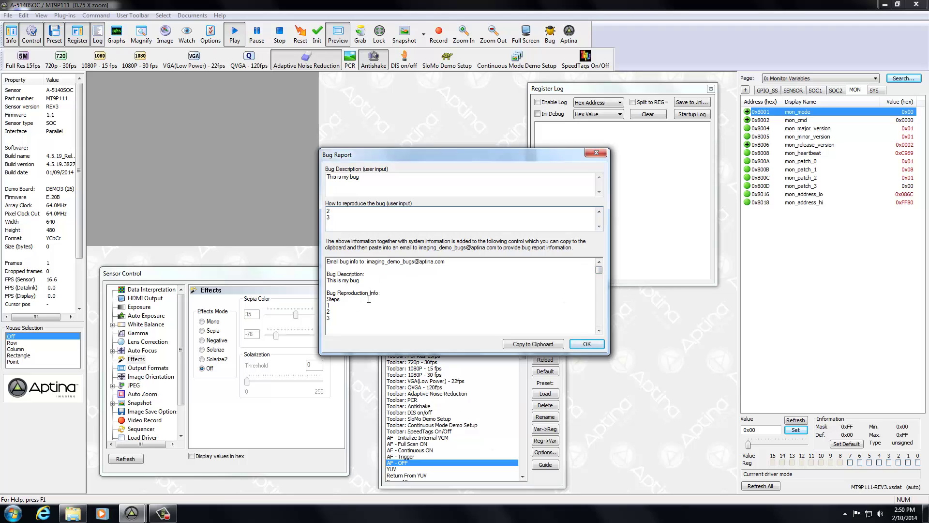
# - Examine the application version and camera information in the generated bug report text
pyautogui.click(400, 297)
pyautogui.click(599, 331)
pyautogui.click(599, 331)
pyautogui.click(599, 331)
pyautogui.click(599, 331)
pyautogui.click(600, 331)
pyautogui.click(599, 331)
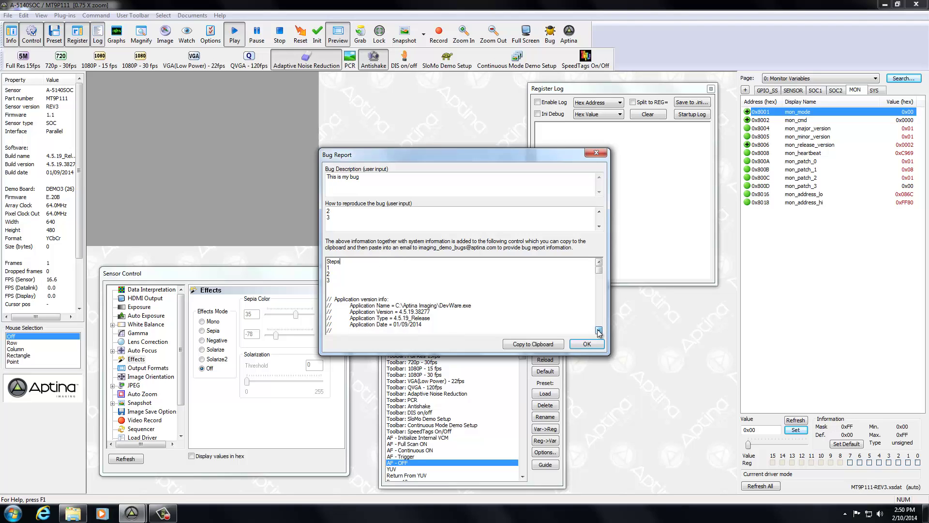
pyautogui.click(599, 331)
pyautogui.click(599, 331)
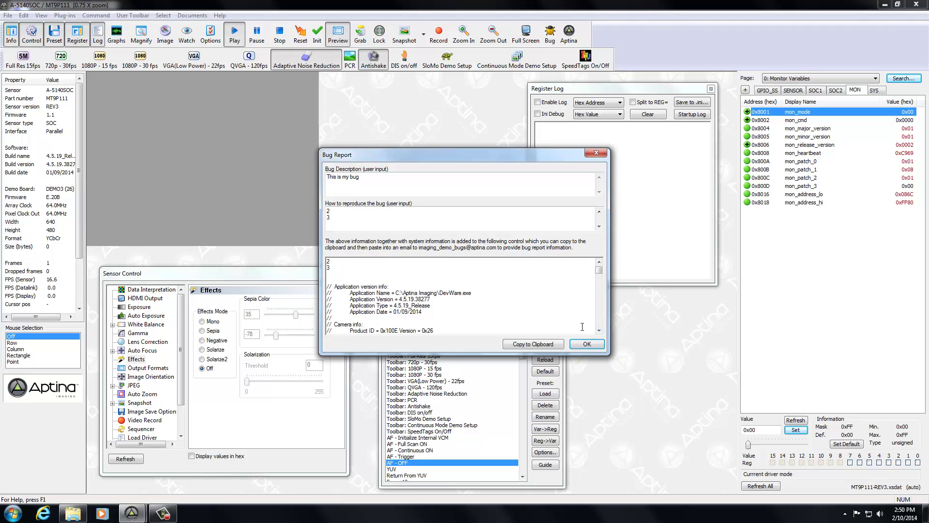
pyautogui.click(599, 331)
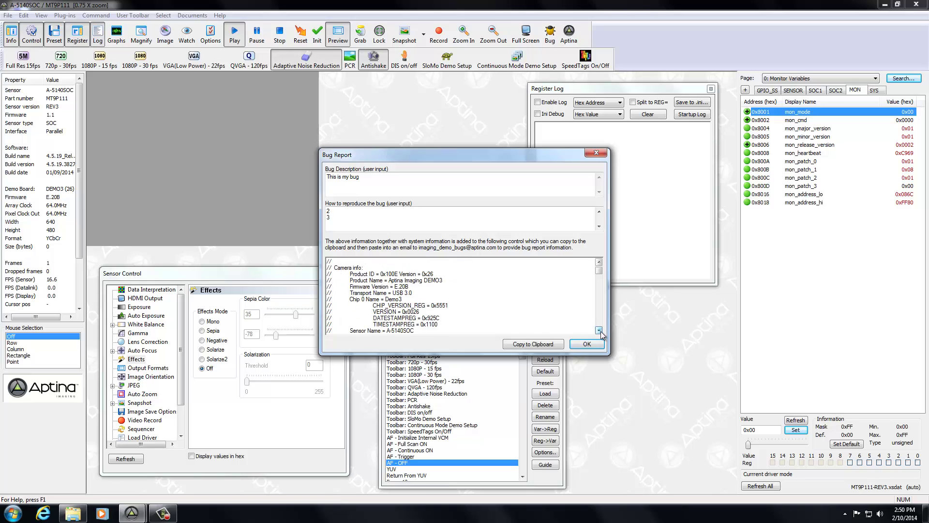
pyautogui.click(599, 331)
pyautogui.click(599, 331)
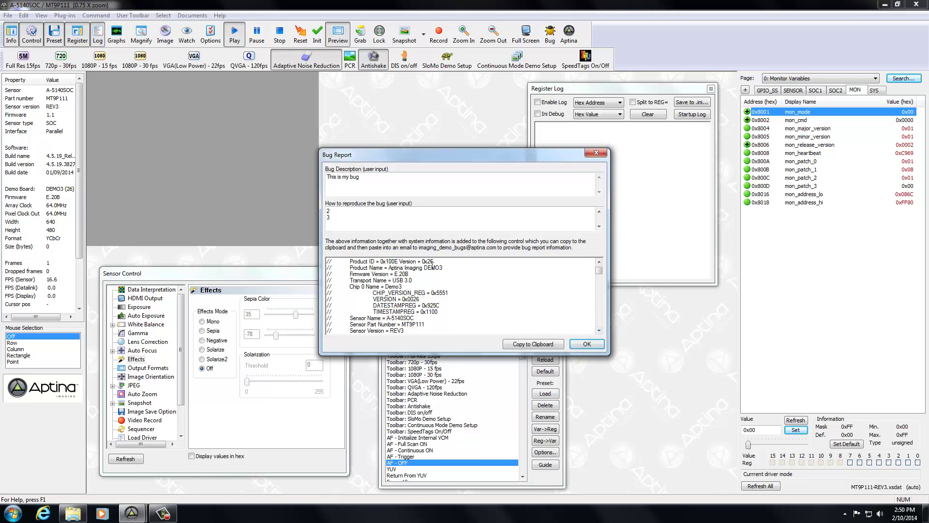
pyautogui.click(603, 330)
pyautogui.click(602, 331)
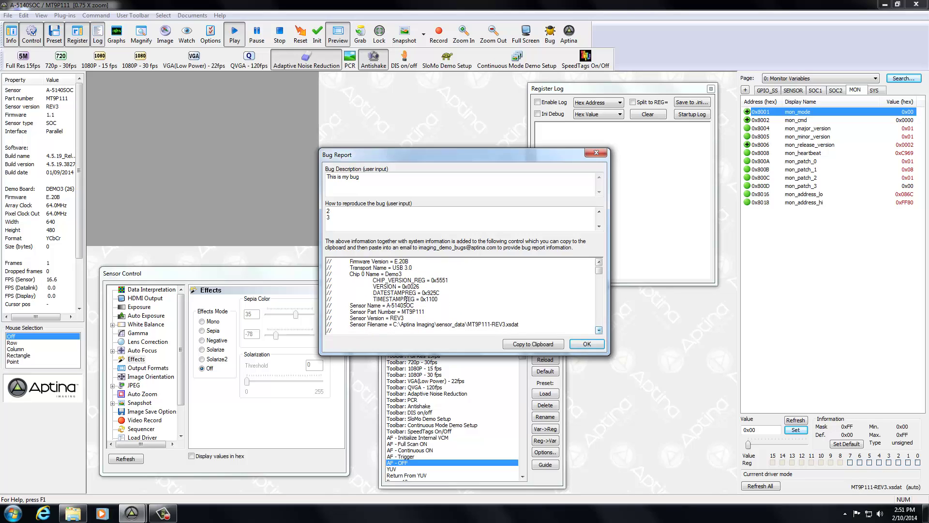
# - Examine the report's Windows OS, processor, memory, display device and USB host controller information
pyautogui.click(599, 331)
pyautogui.click(599, 330)
pyautogui.click(599, 331)
pyautogui.click(599, 331)
pyautogui.click(599, 331)
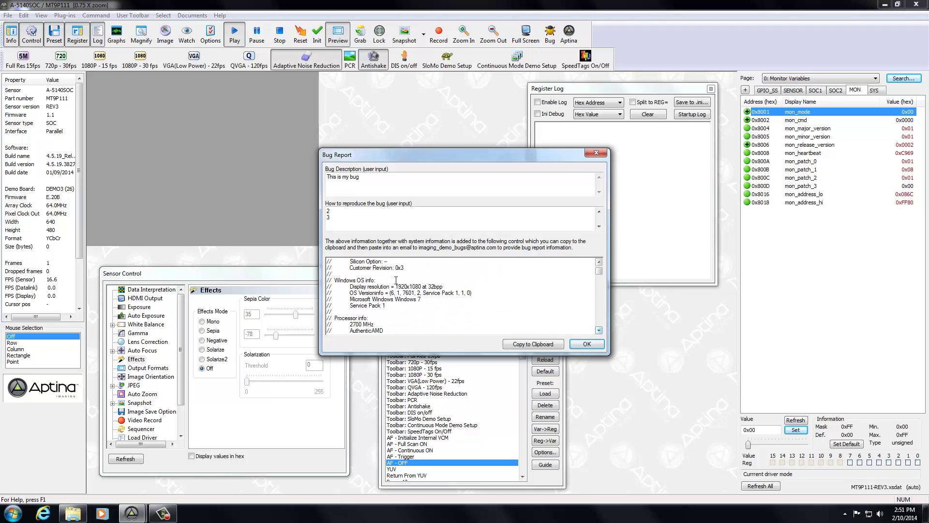
pyautogui.click(599, 331)
pyautogui.click(599, 331)
pyautogui.click(599, 330)
pyautogui.click(599, 330)
pyautogui.click(599, 330)
pyautogui.click(599, 331)
pyautogui.click(599, 330)
pyautogui.click(599, 330)
pyautogui.click(599, 331)
pyautogui.click(599, 331)
pyautogui.click(599, 330)
pyautogui.click(599, 331)
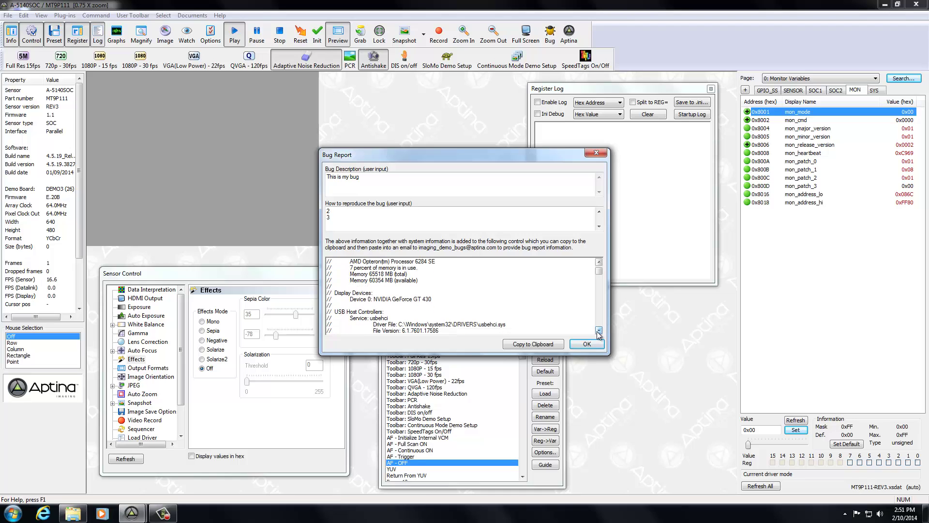
pyautogui.click(599, 330)
pyautogui.click(600, 331)
pyautogui.click(600, 331)
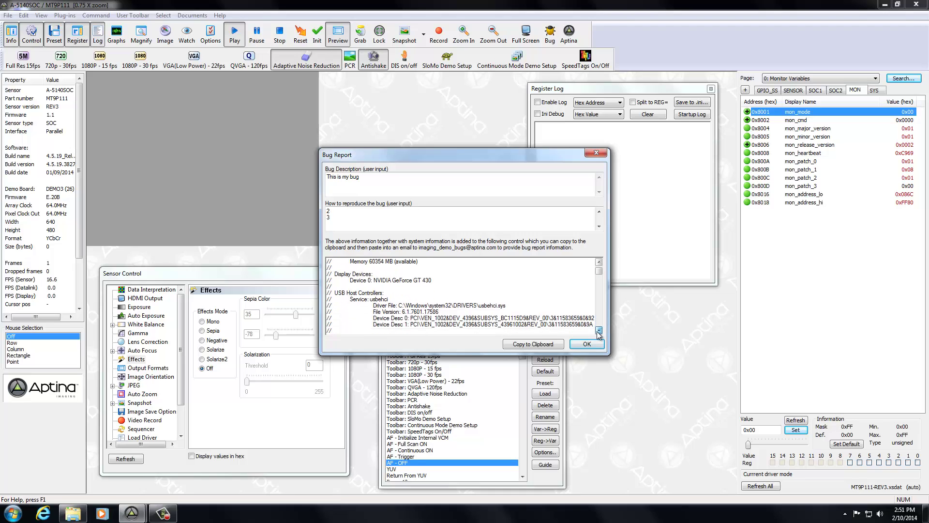
# - Examine the camera driver information and the start of the register state section in the report
pyautogui.click(599, 331)
pyautogui.click(599, 330)
pyautogui.click(599, 331)
pyautogui.click(599, 331)
pyautogui.click(600, 331)
pyautogui.click(600, 330)
pyautogui.click(599, 331)
pyautogui.click(599, 330)
pyautogui.click(599, 331)
pyautogui.click(599, 331)
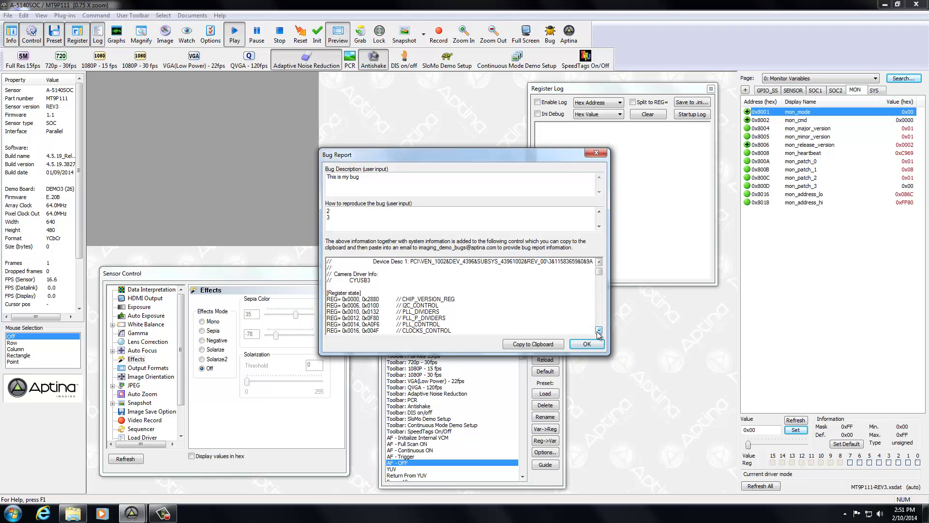
pyautogui.click(599, 331)
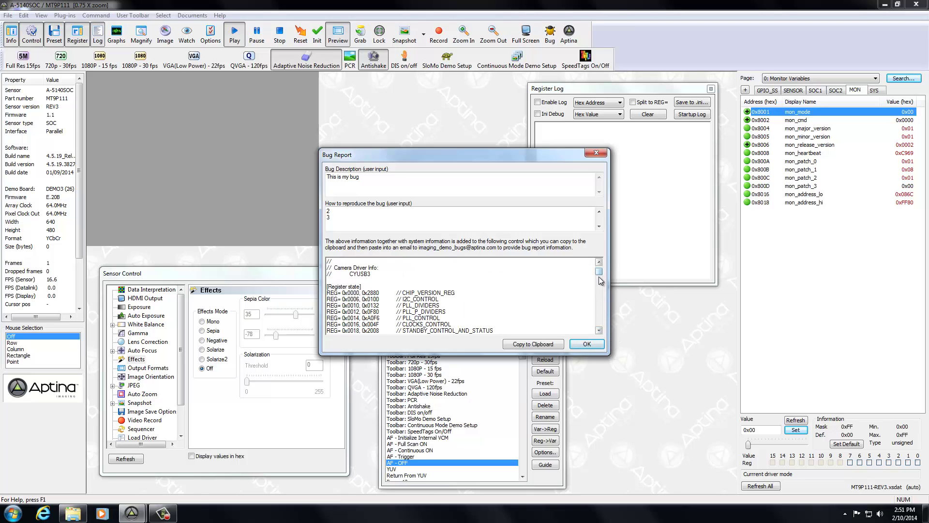
# - Check the ColorPipe state and raw image format sections, copy the report to the clipboard and close the dialog
pyautogui.moveTo(599, 272); pyautogui.dragTo(598, 332)
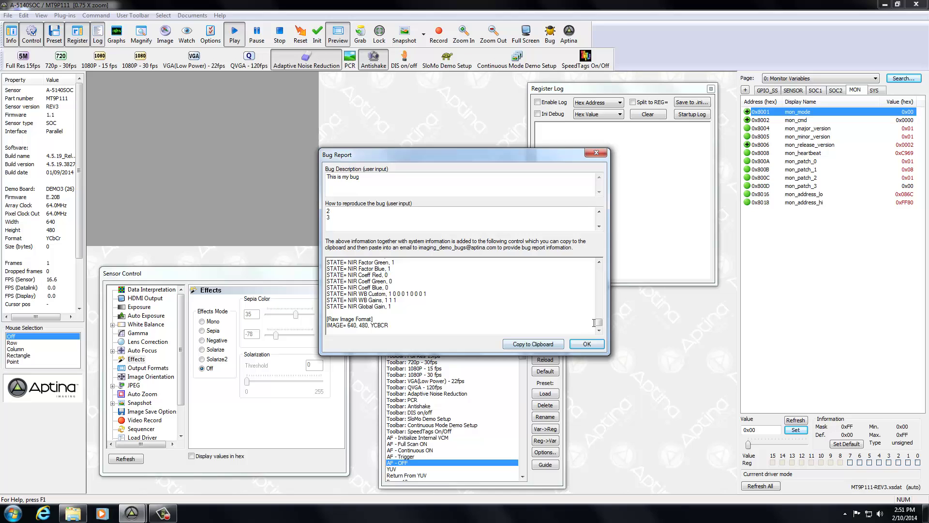
pyautogui.moveTo(599, 325); pyautogui.dragTo(599, 317)
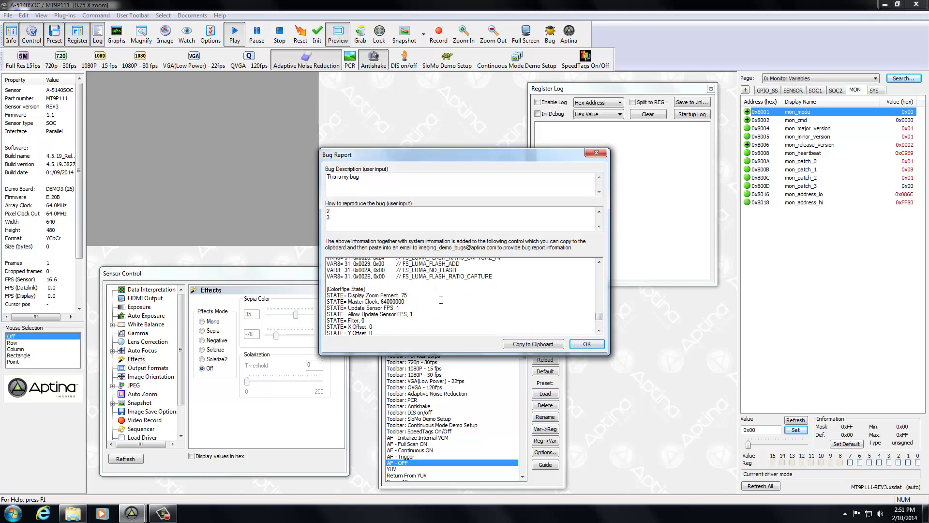
pyautogui.moveTo(601, 316); pyautogui.dragTo(599, 264)
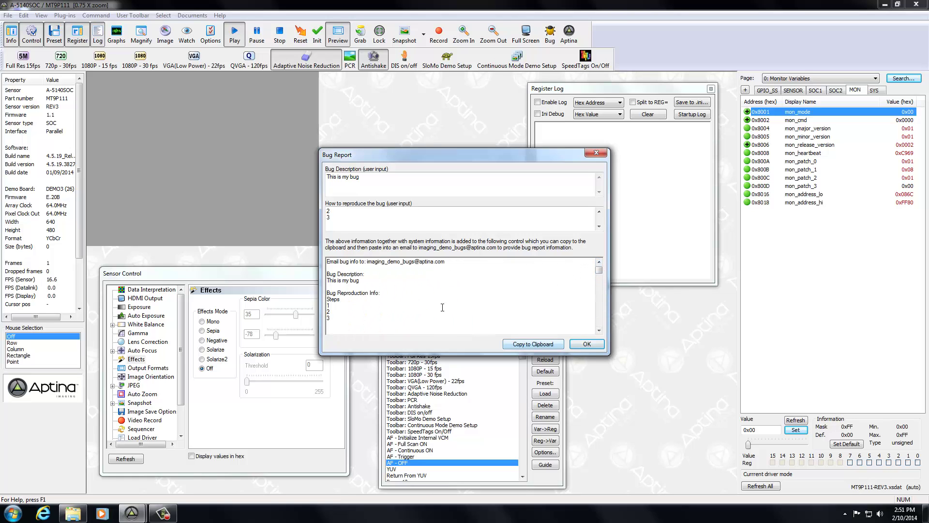
pyautogui.click(532, 347)
pyautogui.click(594, 343)
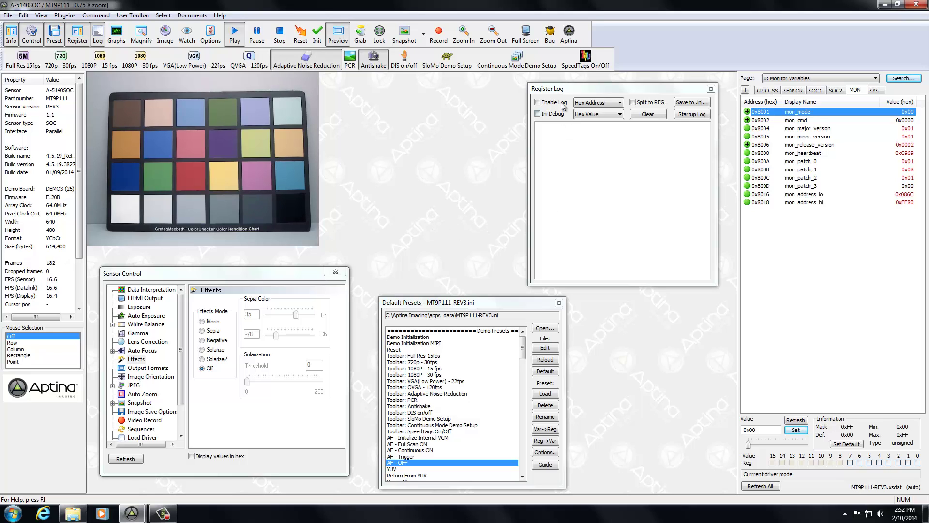
# - Hide and reshow the Register Log window and enable register logging in it
pyautogui.click(98, 37)
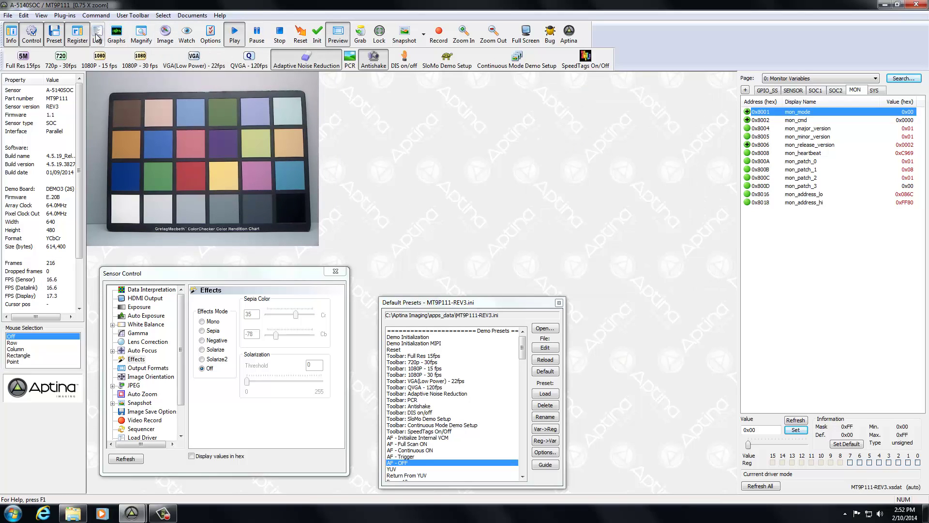
pyautogui.click(97, 36)
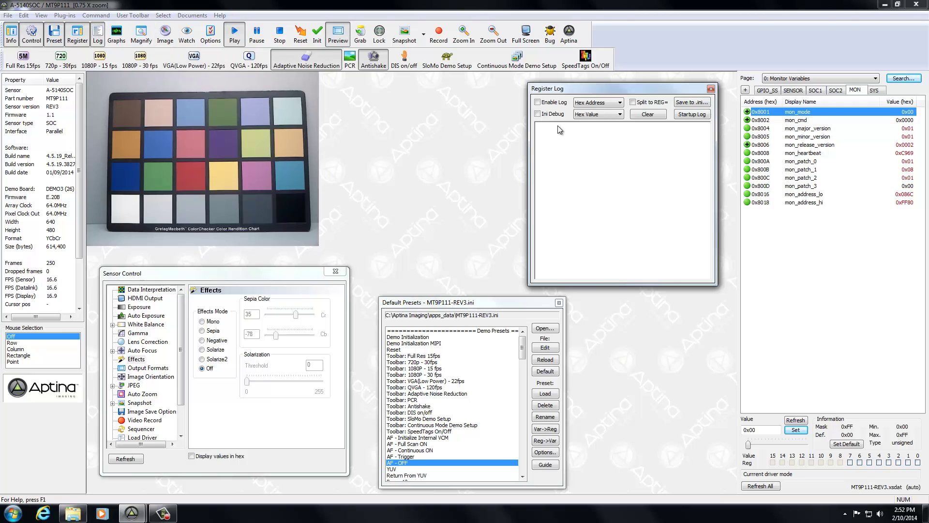
pyautogui.click(537, 102)
# - Switch the sensor's effects mode to Mono and back to Off, and clear the logged register writes
pyautogui.click(202, 323)
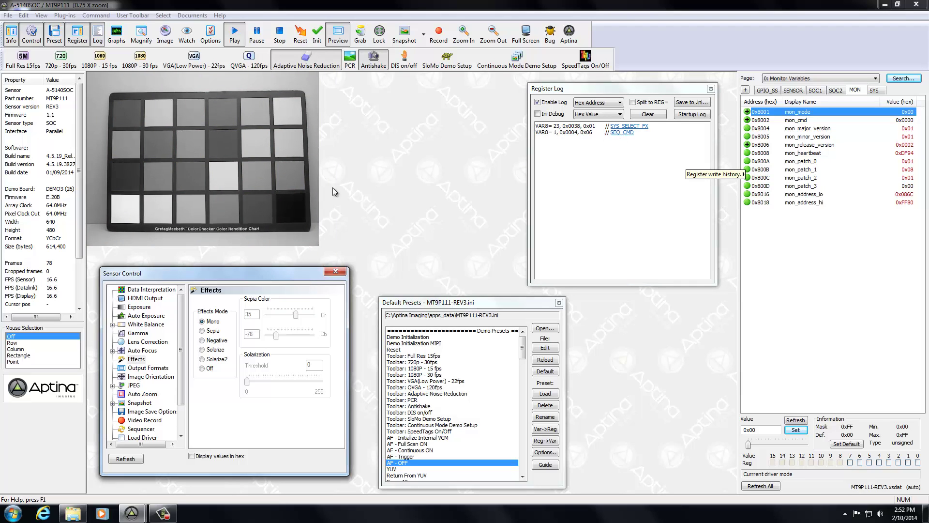
pyautogui.click(202, 368)
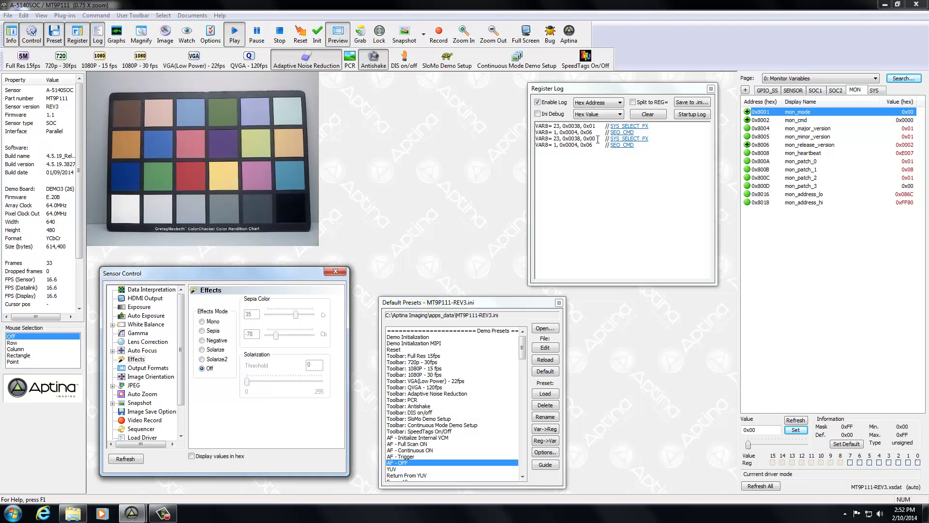
pyautogui.click(652, 115)
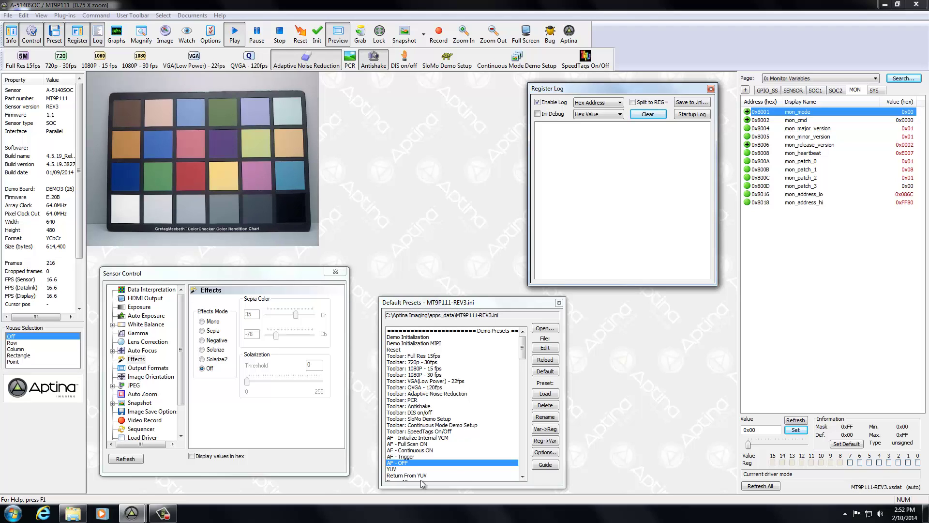
# - Load the AF - OFF preset and save its logged register writes to the Desktop as register_log.ini
pyautogui.doubleClick(399, 465)
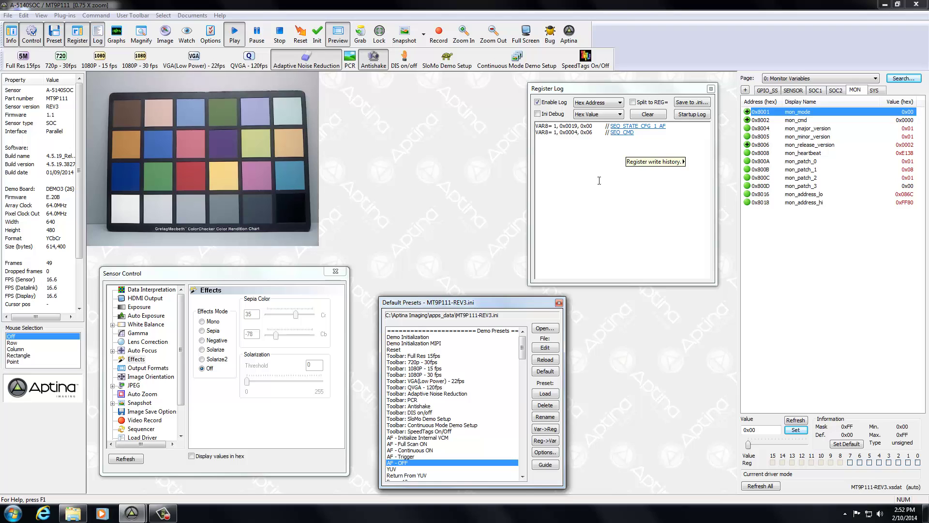
pyautogui.click(692, 103)
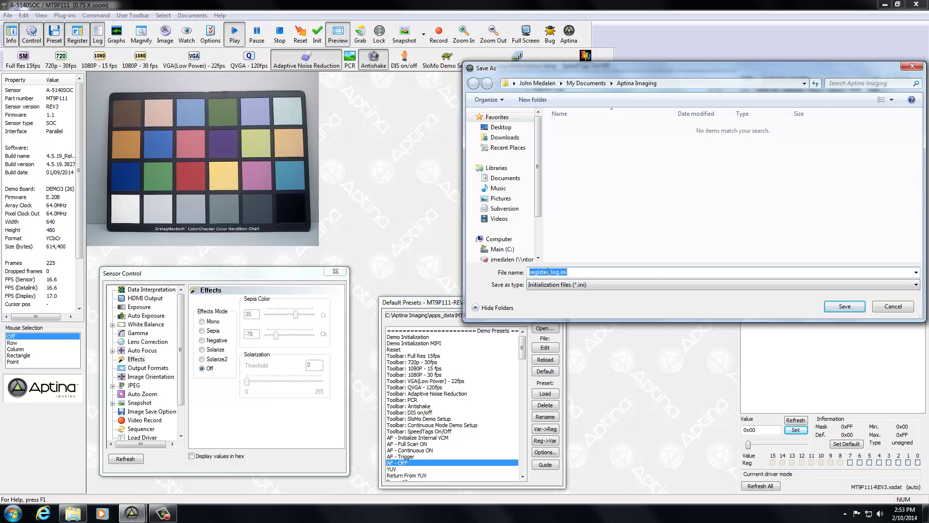
pyautogui.click(502, 127)
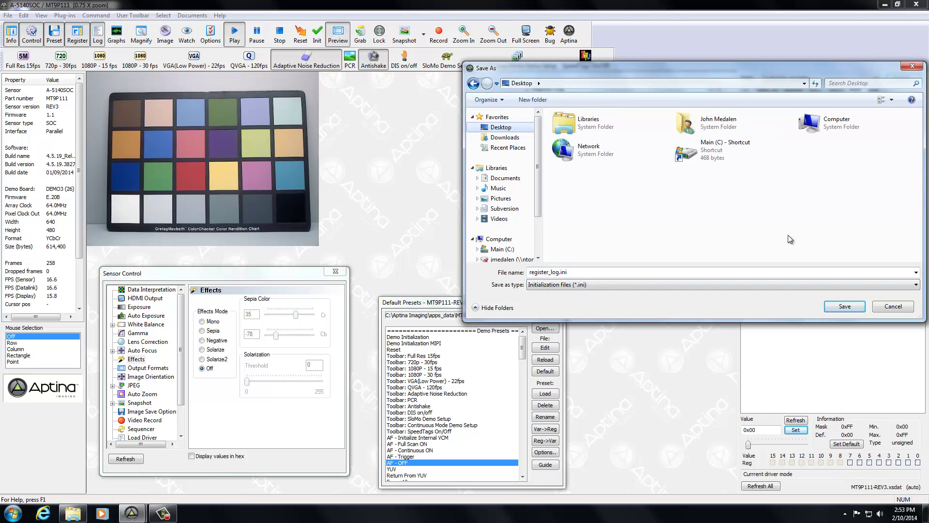
pyautogui.click(845, 307)
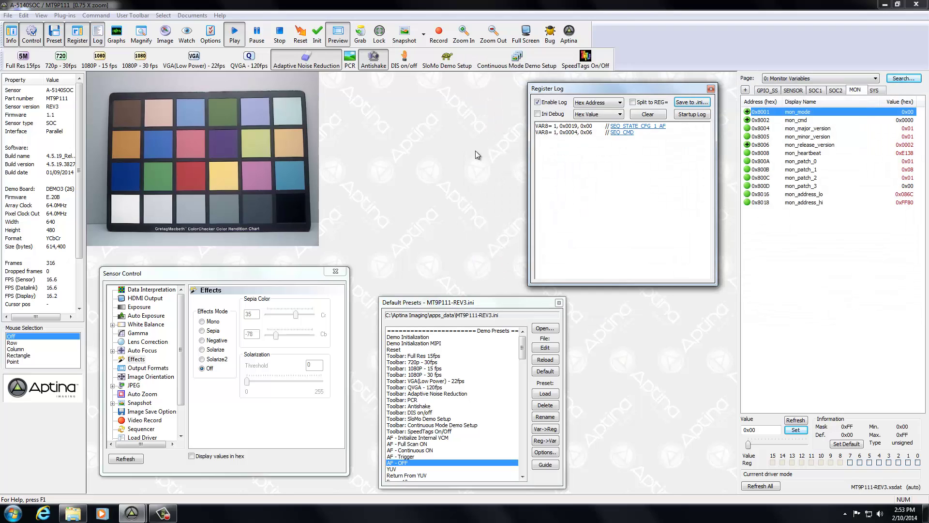